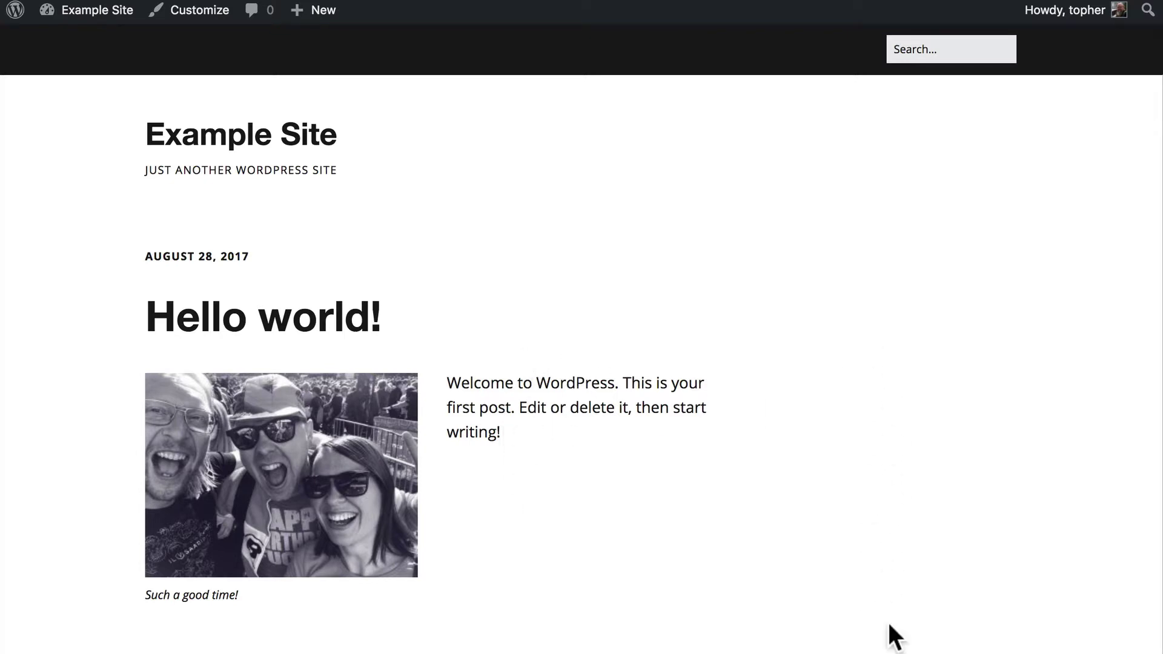
- Inspect the site header's markup in the browser developer tools
{"action": "scroll", "coordinate": [599, 243], "scroll_direction": "down", "scroll_amount": 5}
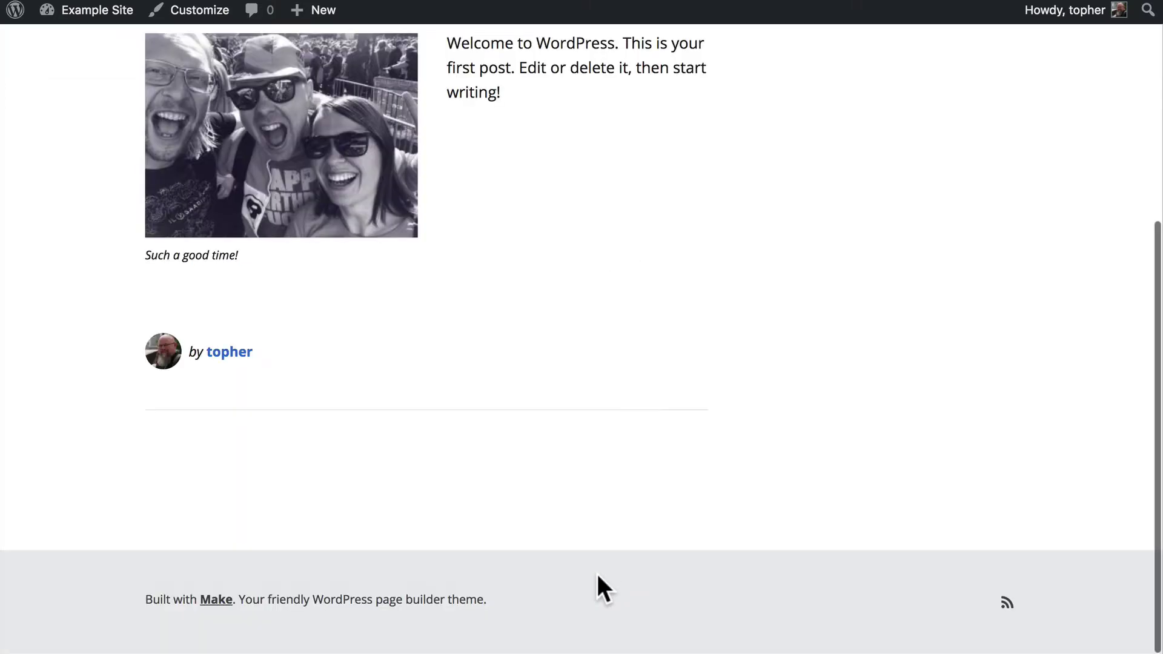
{"action": "scroll", "coordinate": [598, 580], "scroll_direction": "up", "scroll_amount": 5}
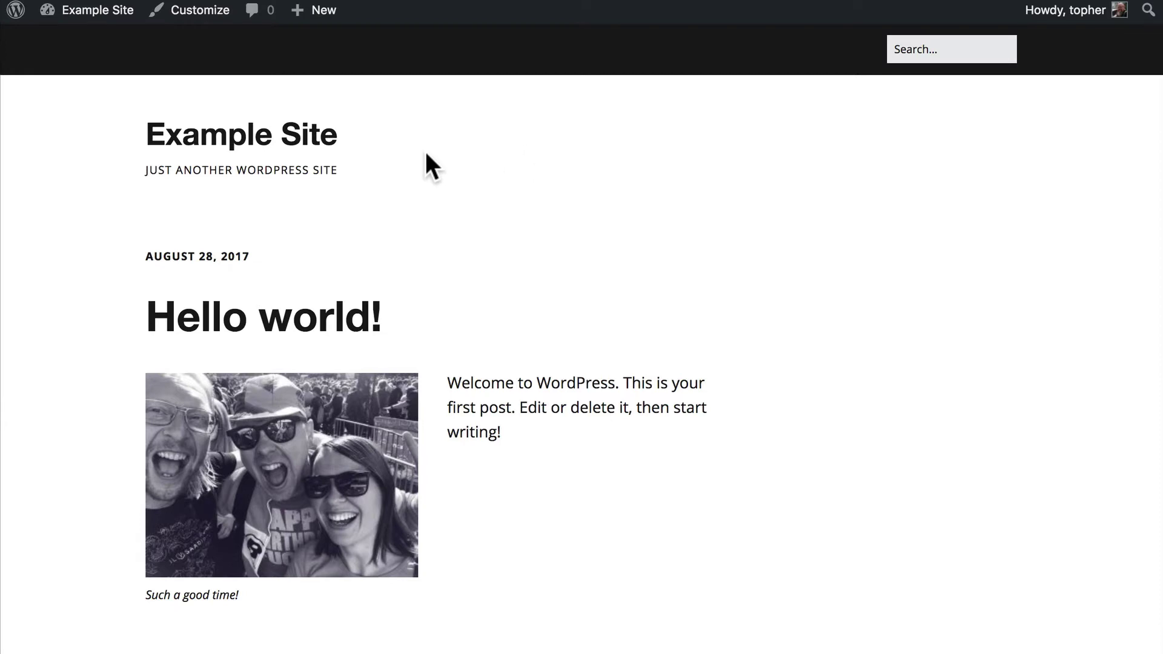
{"action": "right_click", "coordinate": [547, 143]}
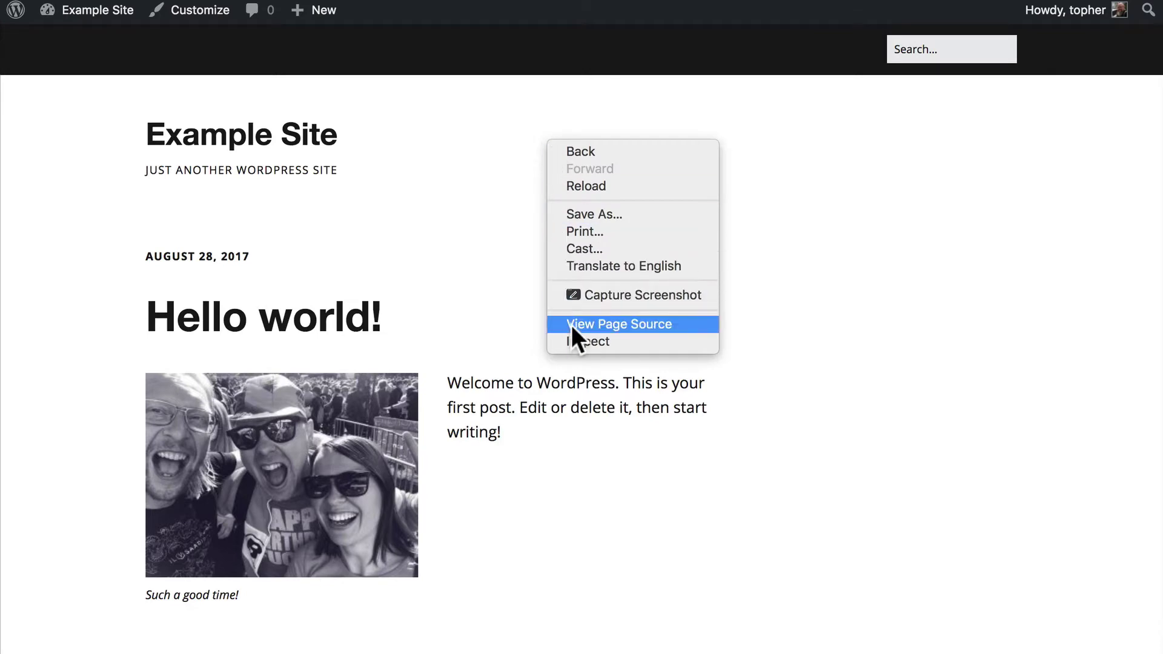
{"action": "left_click", "coordinate": [574, 342]}
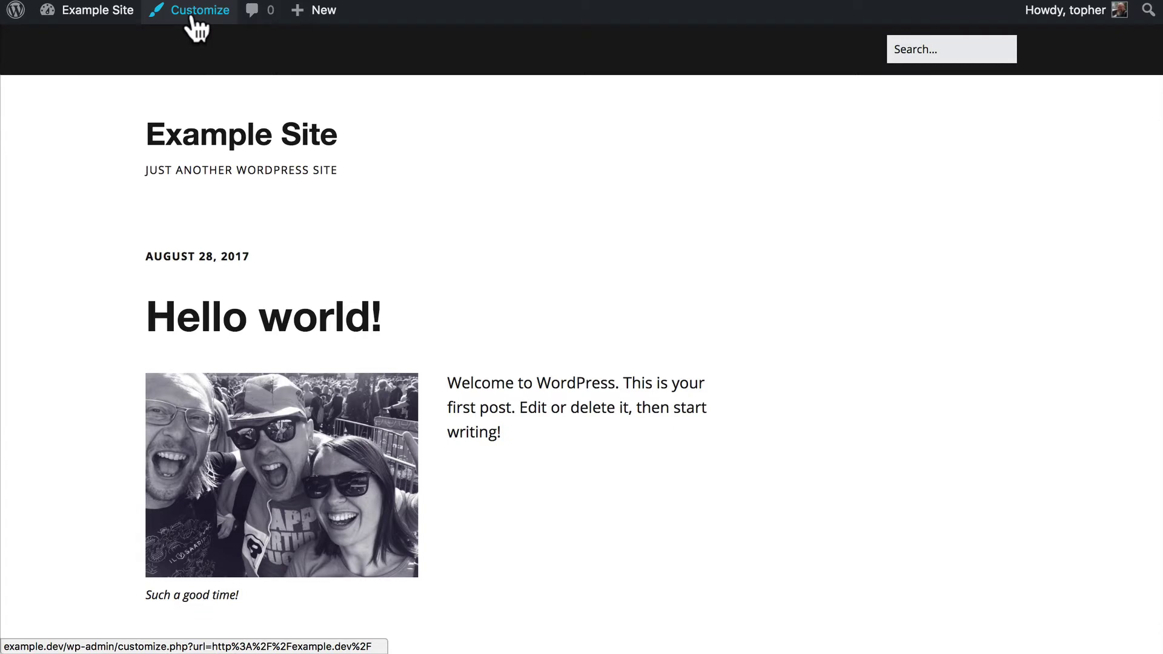
- Publish the Additional CSS rule .site-header-main { background-color: #f00; }
{"action": "left_click", "coordinate": [195, 28]}
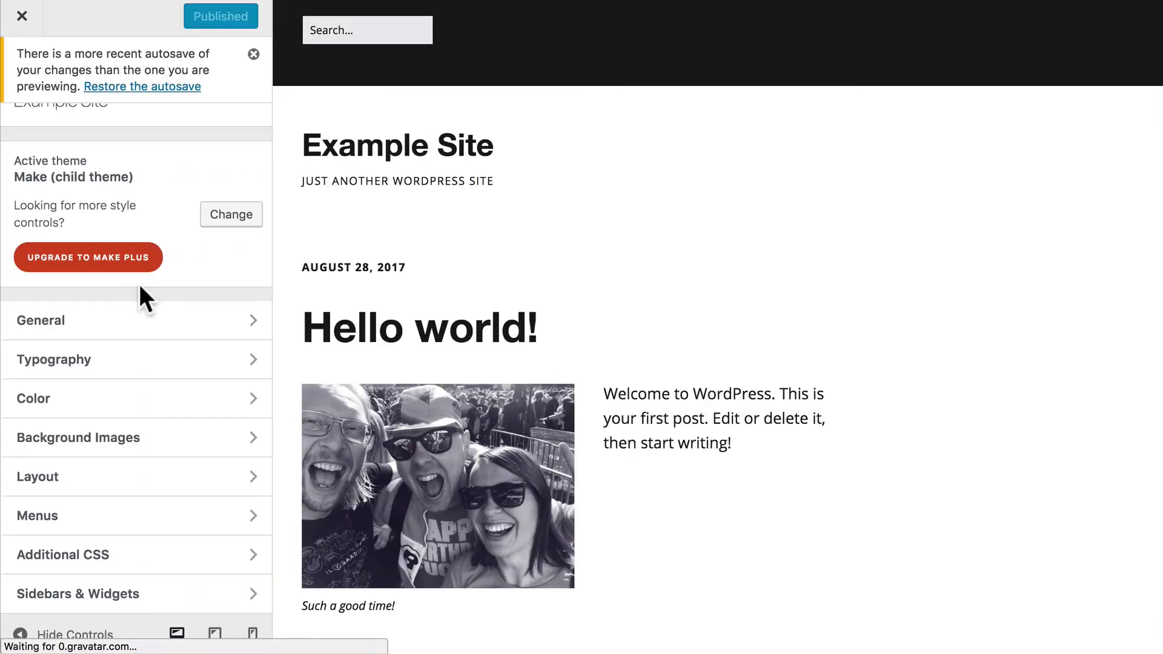
{"action": "left_click", "coordinate": [111, 566]}
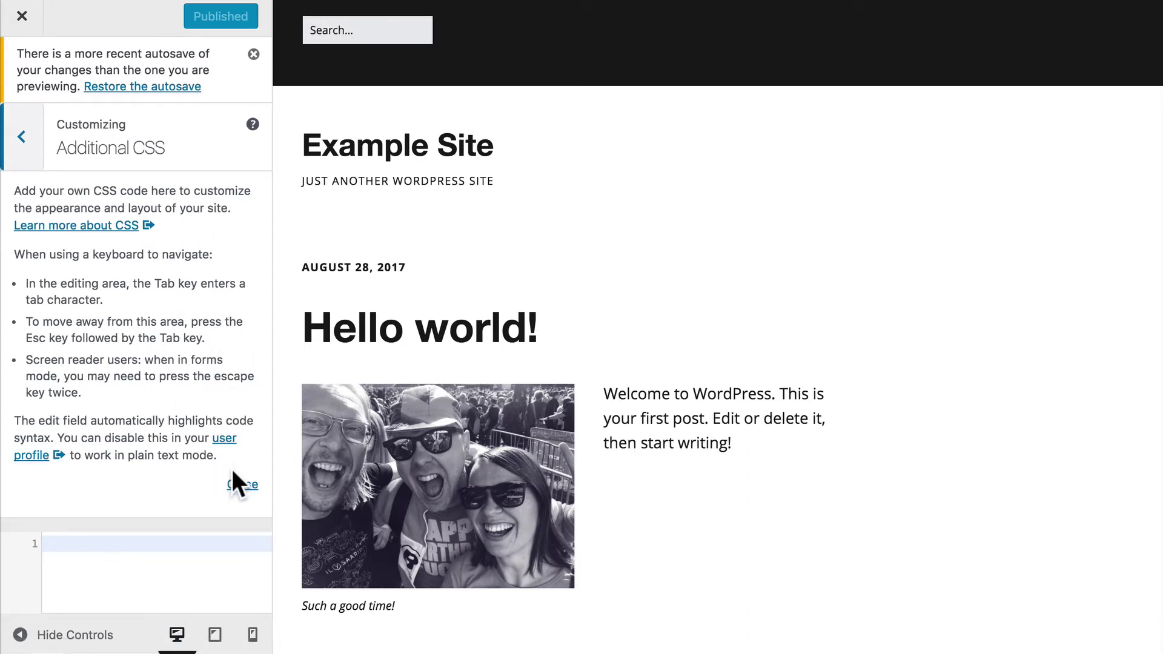
{"action": "left_click", "coordinate": [242, 486]}
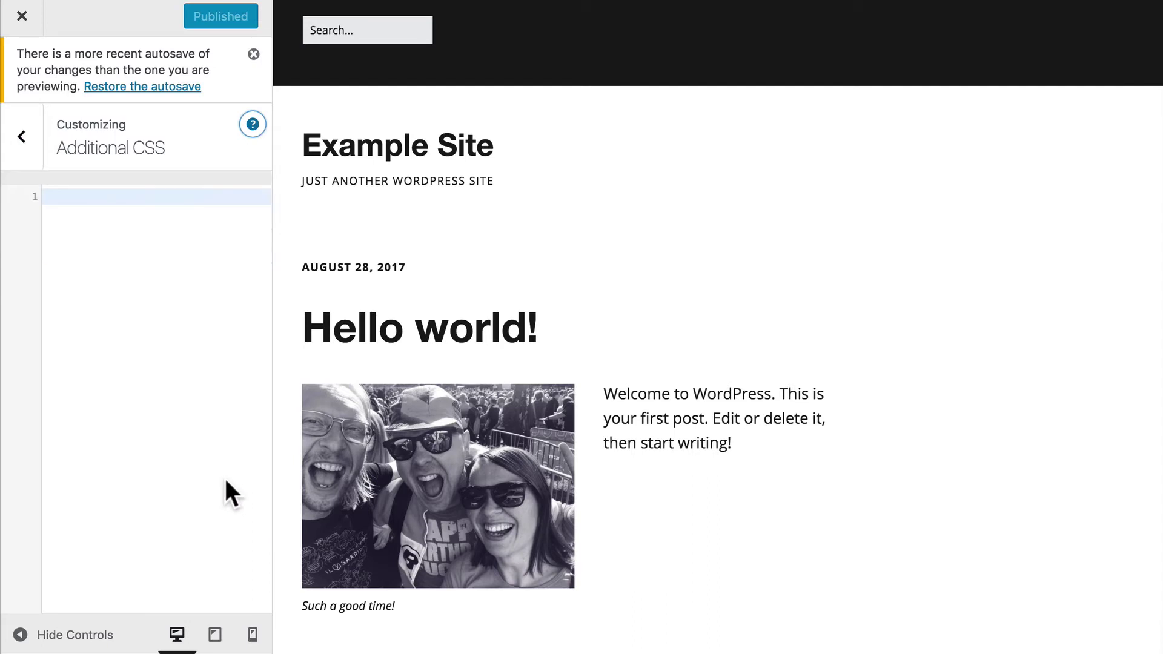
{"action": "left_click", "coordinate": [87, 202]}
{"action": "type", "text": ".site-header-main "}
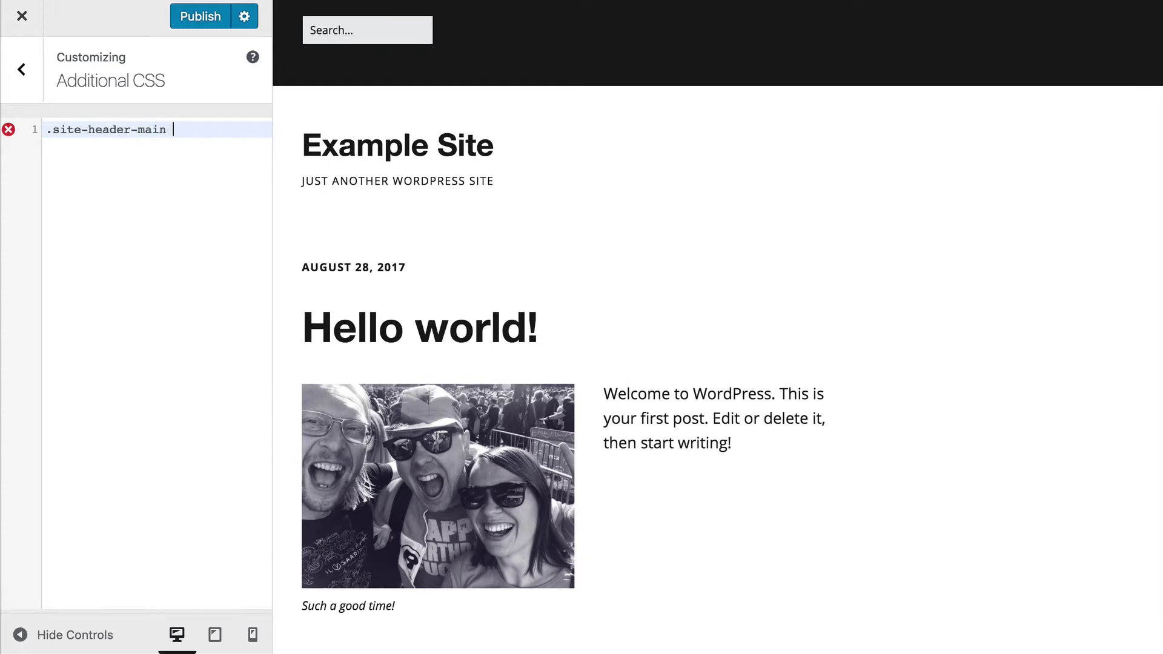
{"action": "type", "text": "{"}
{"action": "key", "text": "Return"}
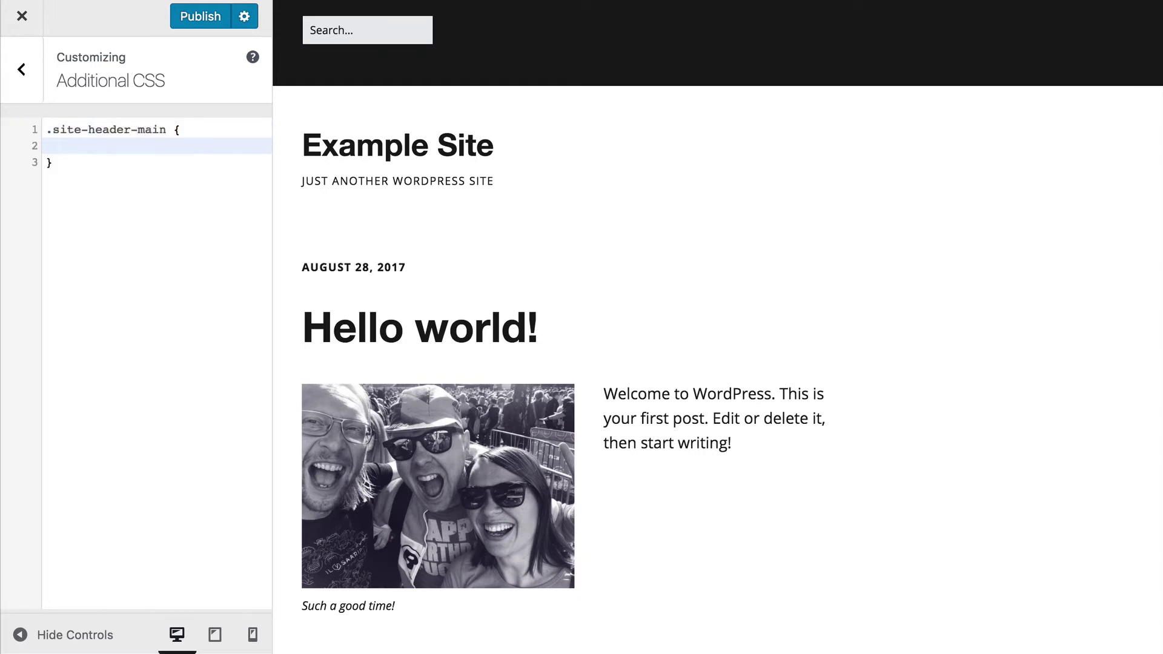
{"action": "type", "text": "background-c"}
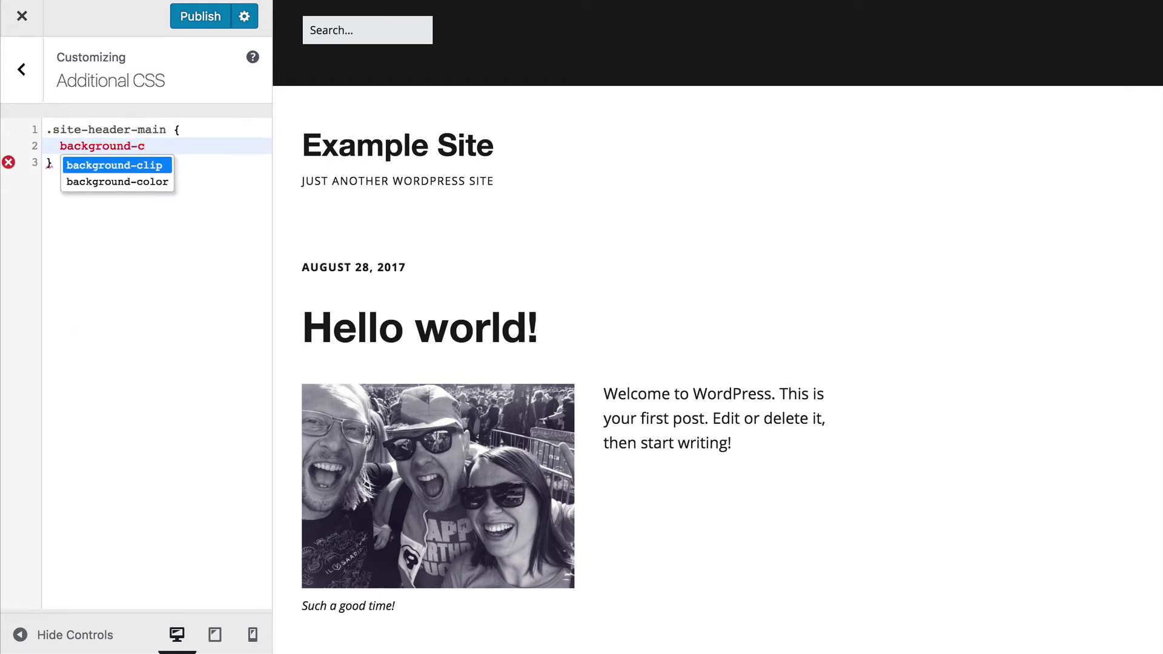
{"action": "key", "text": "Down"}
{"action": "key", "text": "Return"}
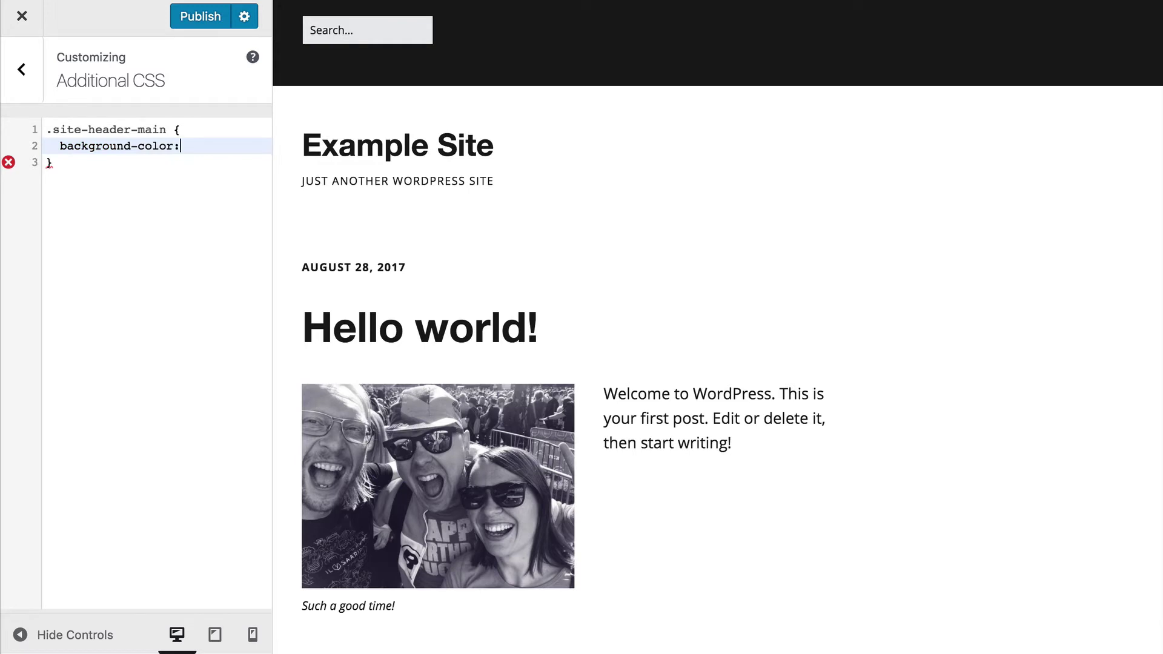
{"action": "type", "text": " #f00;"}
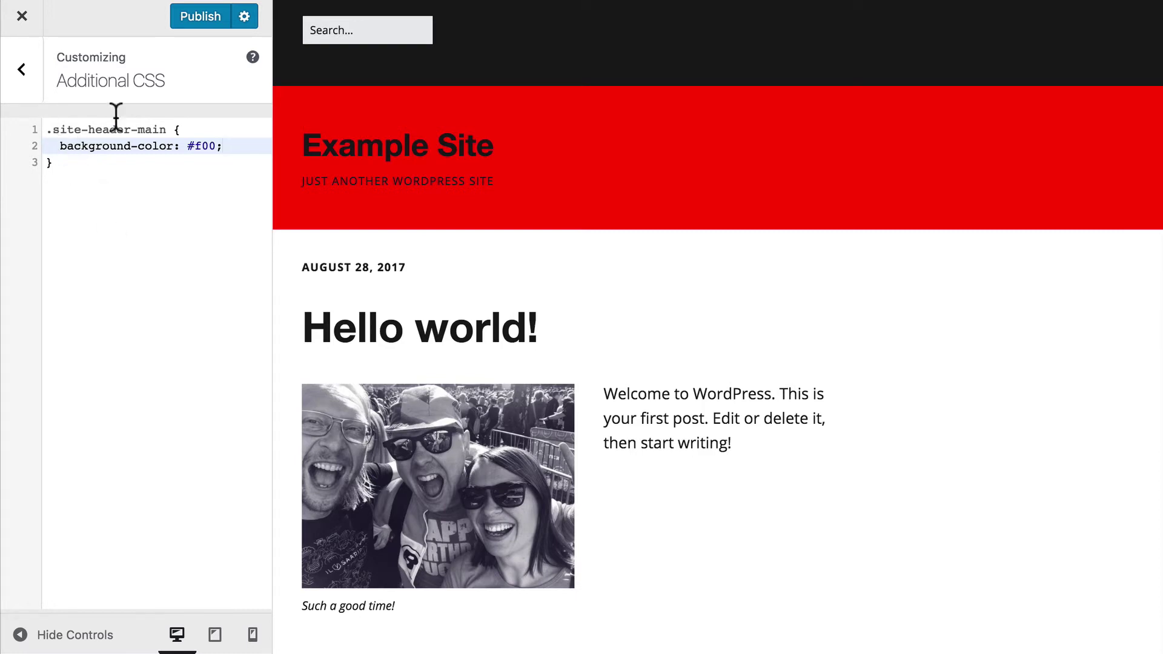
{"action": "left_click", "coordinate": [200, 15]}
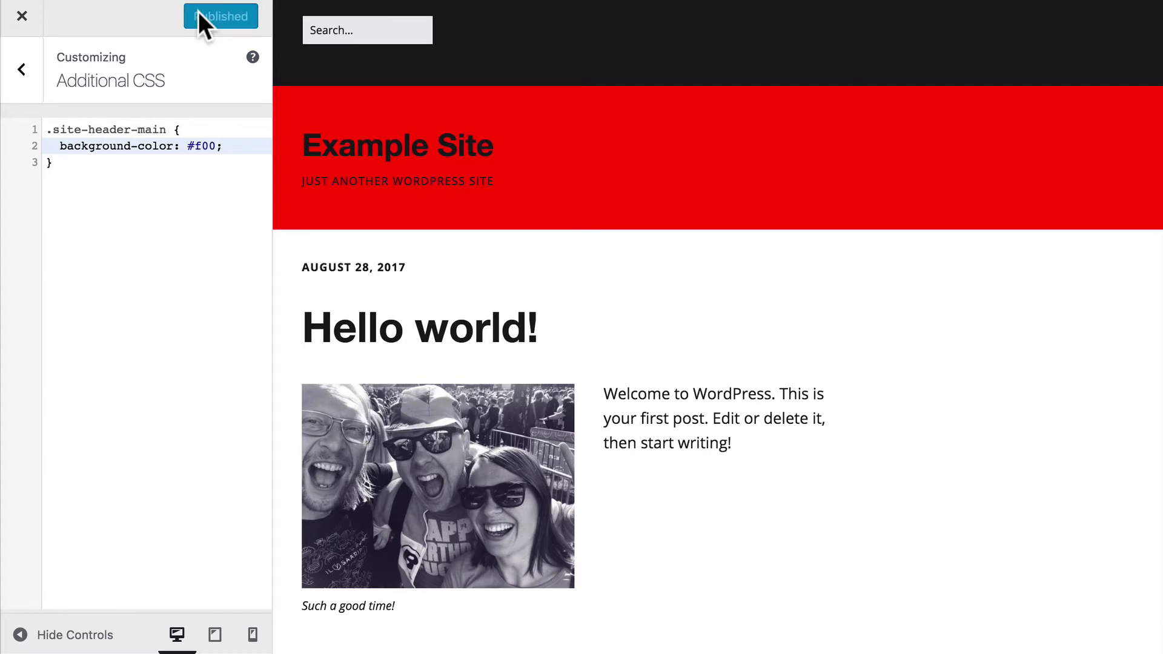
- Close the customizer and scroll the live front page to check the red header
{"action": "left_click", "coordinate": [22, 16]}
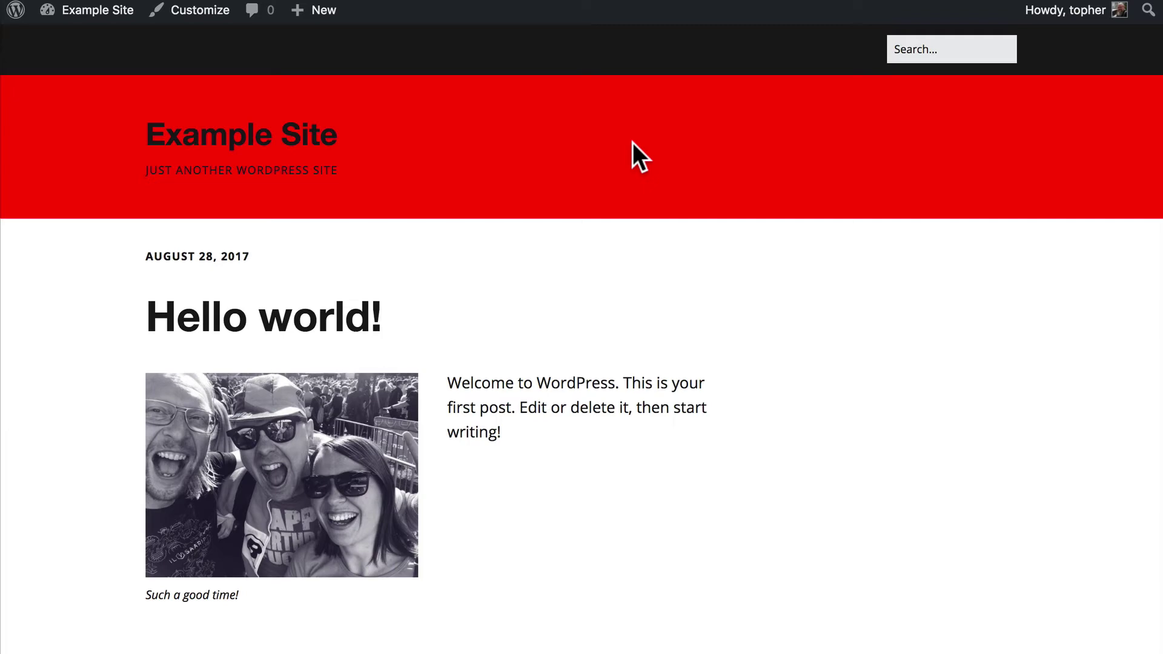
{"action": "scroll", "coordinate": [632, 143], "scroll_direction": "down", "scroll_amount": 5}
{"action": "scroll", "coordinate": [632, 143], "scroll_direction": "down", "scroll_amount": 2}
{"action": "scroll", "coordinate": [632, 143], "scroll_direction": "up", "scroll_amount": 7}
- Delete the red header rule from Additional CSS, republish, and return to the site
{"action": "left_click", "coordinate": [183, 14]}
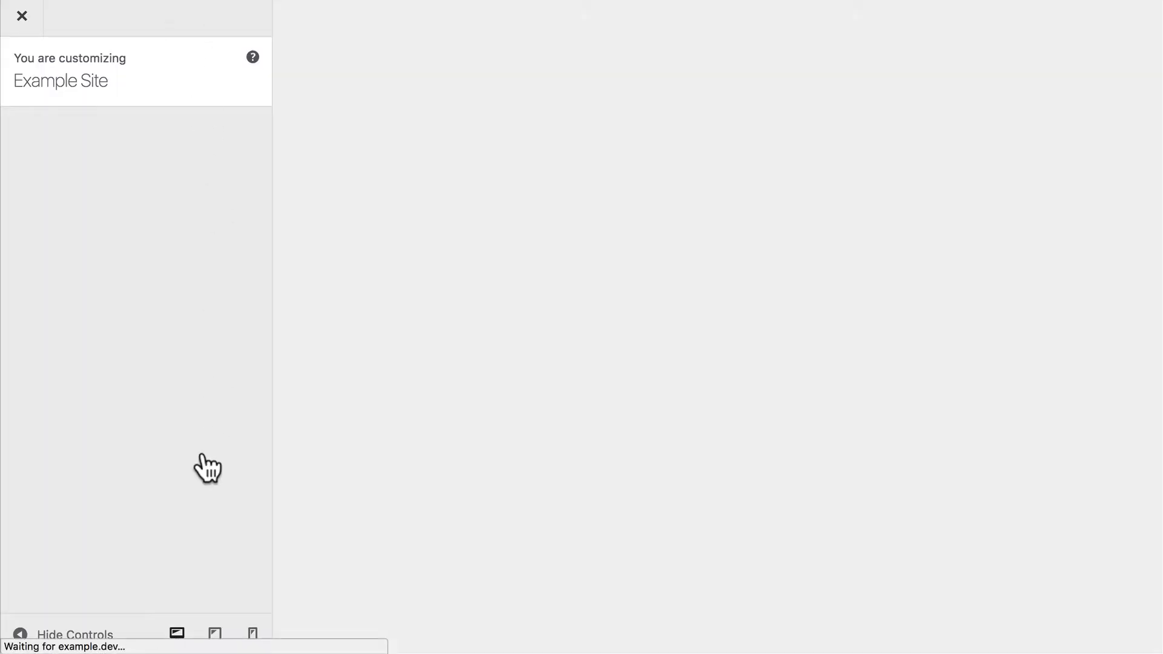
{"action": "key", "text": "BackSpace"}
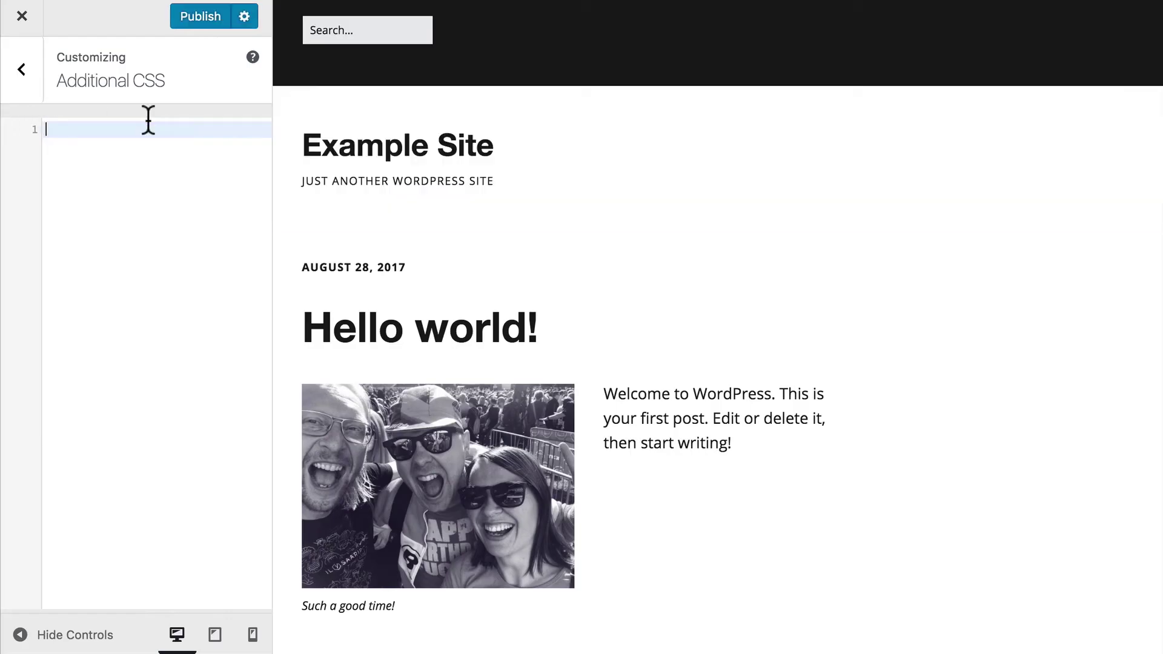
{"action": "left_click", "coordinate": [199, 18]}
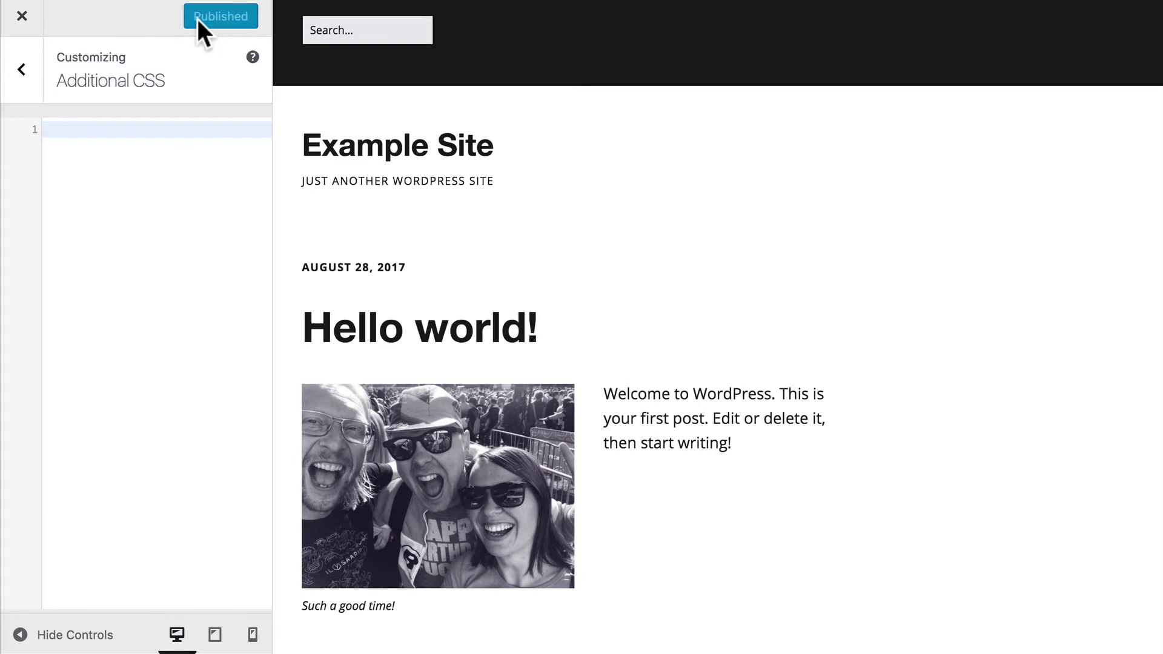
{"action": "left_click", "coordinate": [22, 16]}
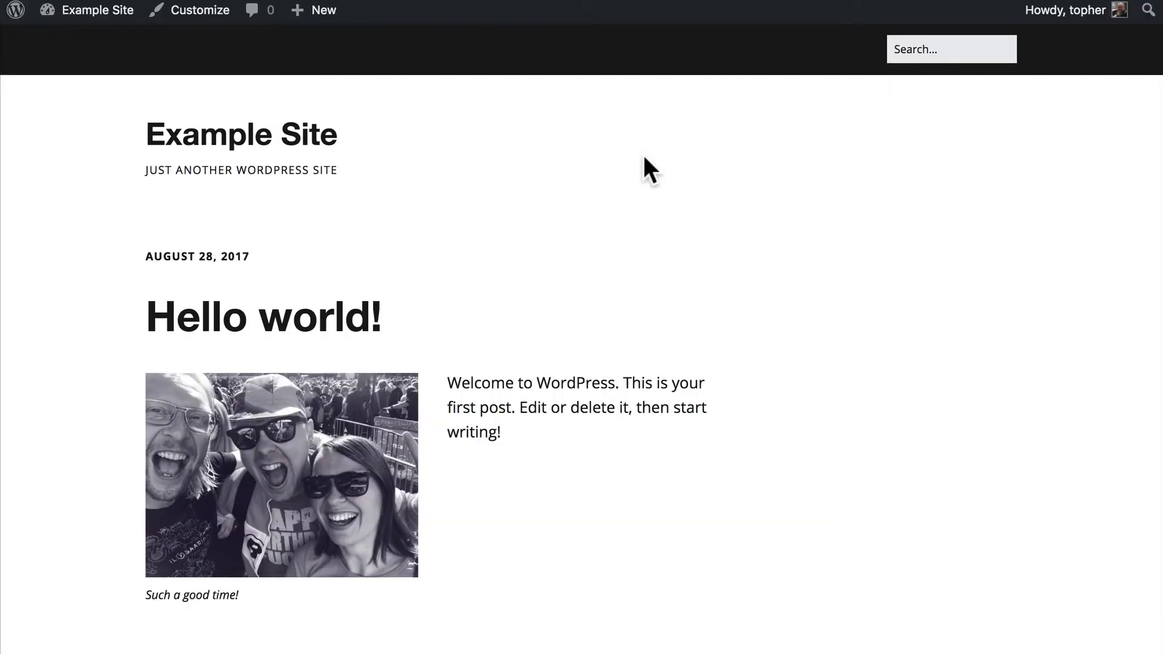
- Go from the dashboard to Appearance > Themes, then to the Make child theme editor
{"action": "left_click", "coordinate": [97, 10]}
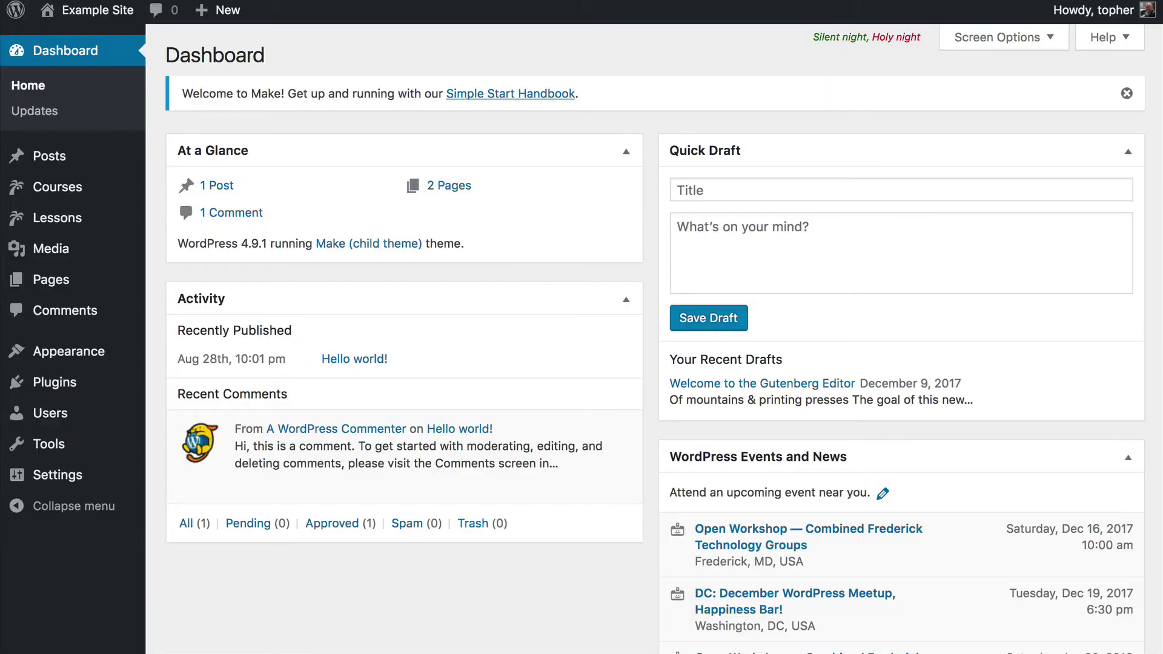
{"action": "mouse_move", "coordinate": [69, 351]}
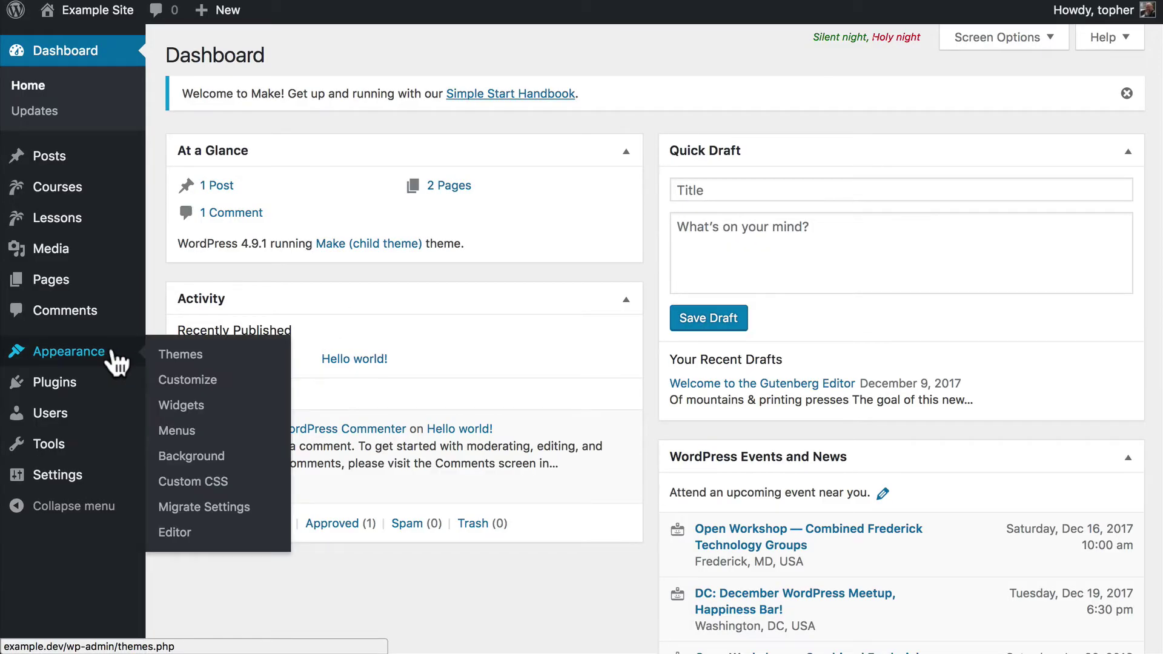
{"action": "left_click", "coordinate": [179, 359]}
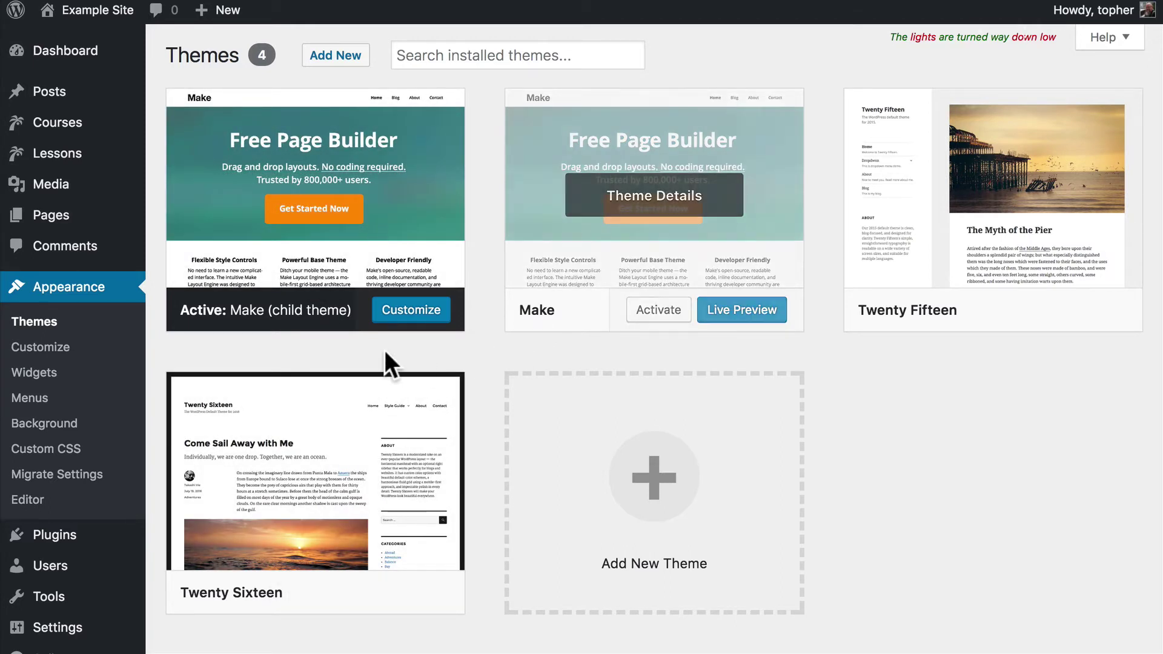
{"action": "mouse_move", "coordinate": [315, 209]}
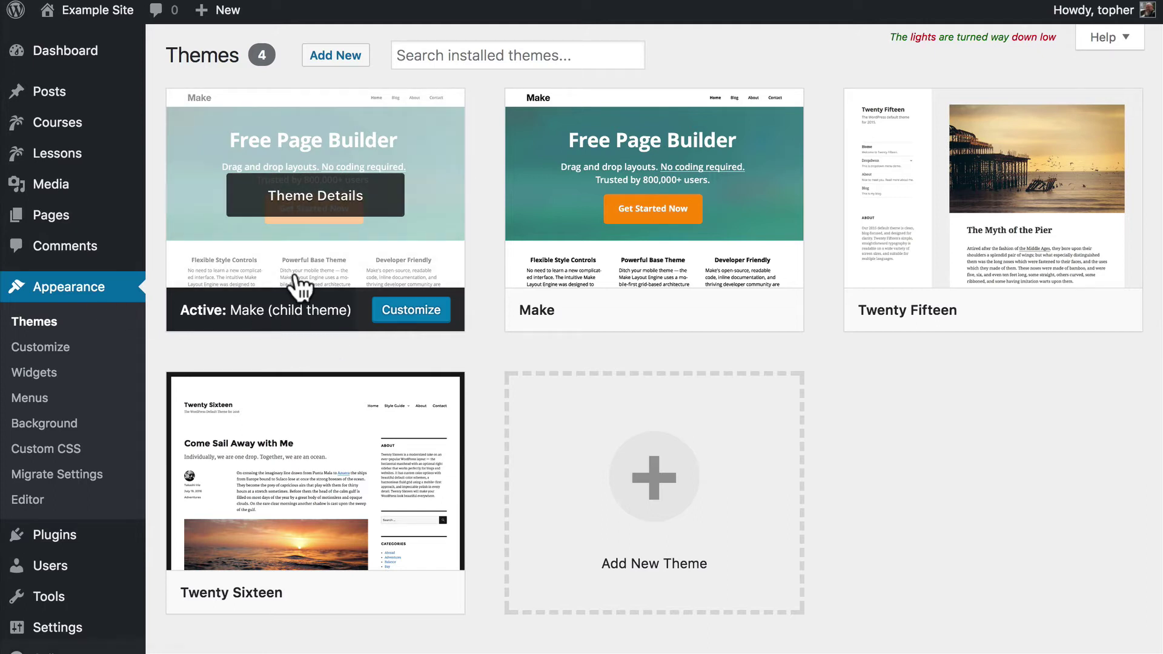
{"action": "left_click", "coordinate": [25, 503]}
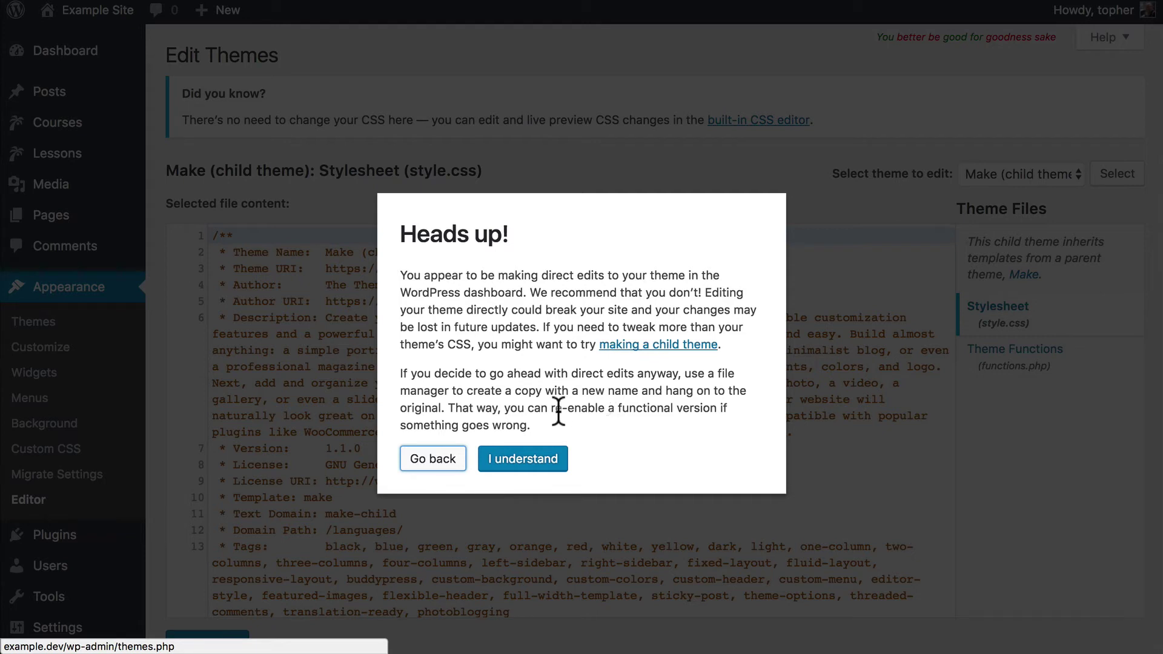
- Accept the direct-editing warning and scroll to the end of the Make child style.css
{"action": "left_click", "coordinate": [524, 460]}
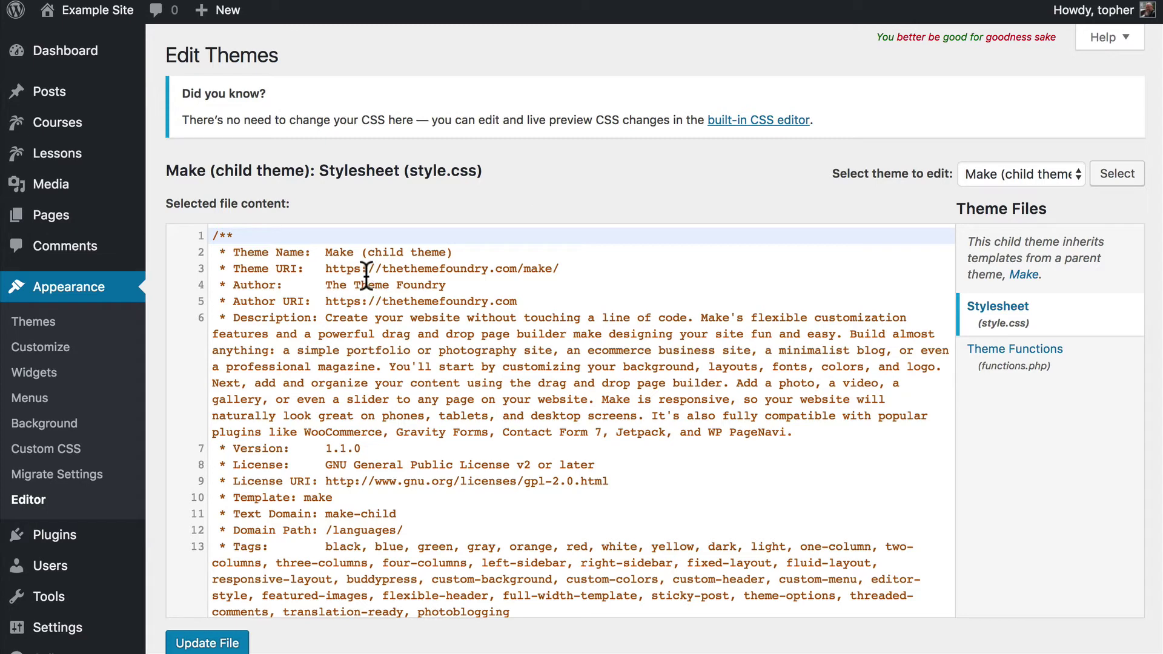
{"action": "scroll", "coordinate": [480, 512], "scroll_direction": "down", "scroll_amount": 2}
{"action": "scroll", "coordinate": [480, 513], "scroll_direction": "down", "scroll_amount": 1}
{"action": "scroll", "coordinate": [480, 513], "scroll_direction": "down", "scroll_amount": 1}
{"action": "scroll", "coordinate": [480, 513], "scroll_direction": "down", "scroll_amount": 2}
{"action": "scroll", "coordinate": [480, 513], "scroll_direction": "down", "scroll_amount": 2}
{"action": "scroll", "coordinate": [480, 513], "scroll_direction": "down", "scroll_amount": 3}
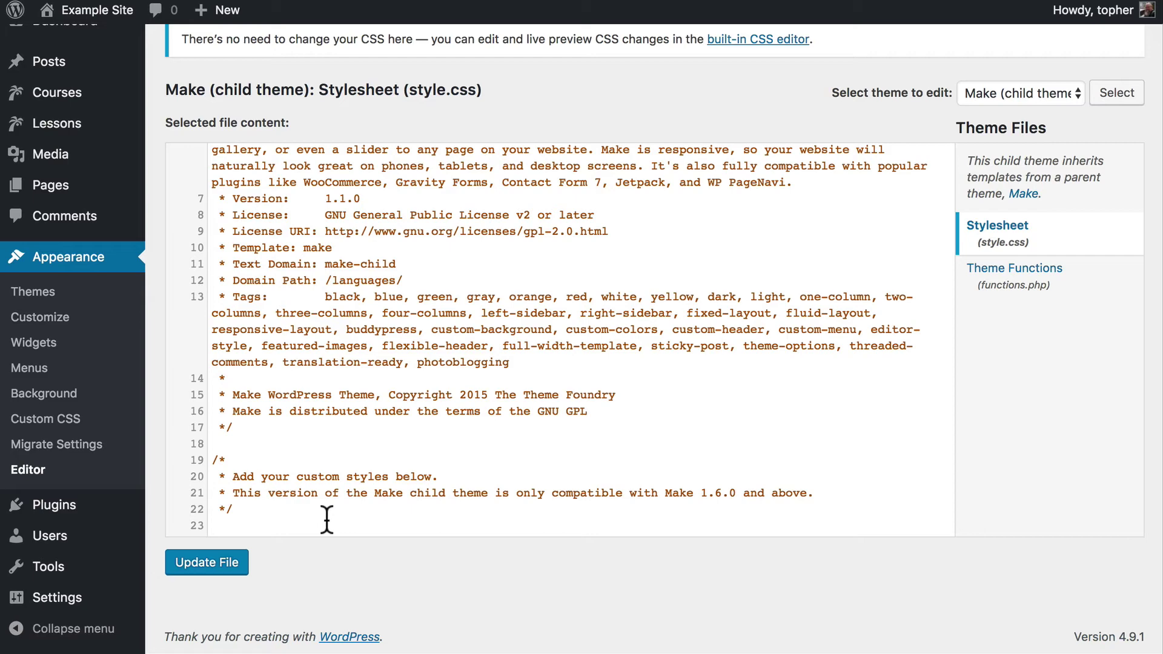
- Test selecting, deleting and restoring the whole child theme stylesheet
{"action": "left_click", "coordinate": [326, 520]}
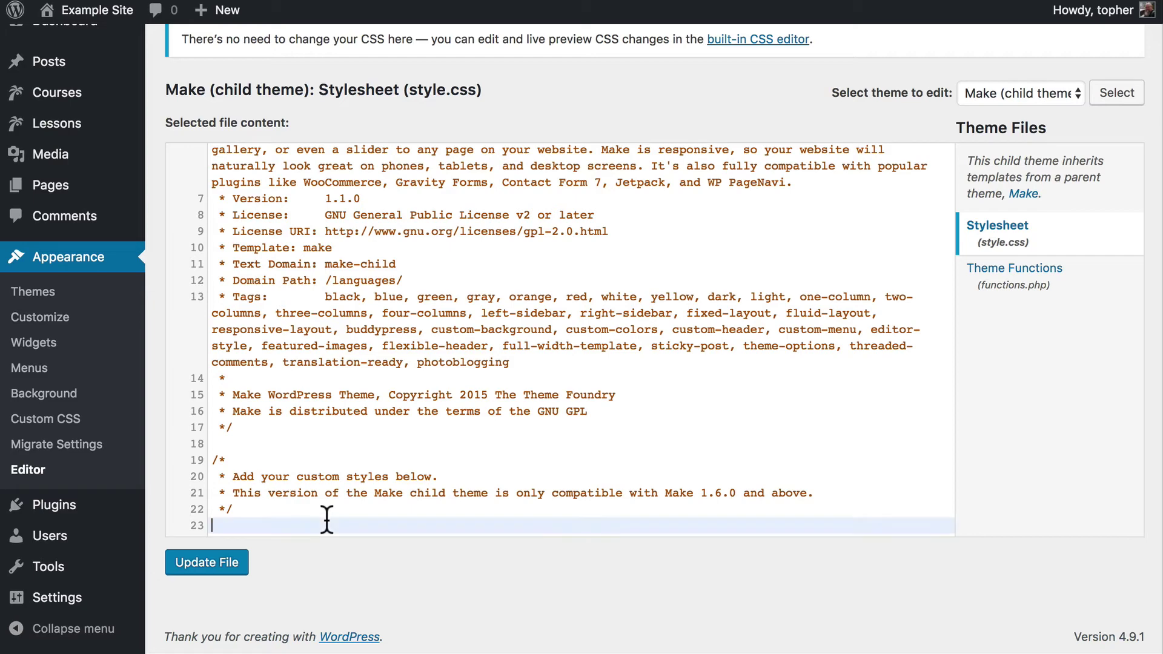
{"action": "key", "text": "ctrl+a"}
{"action": "key", "text": "ctrl+c"}
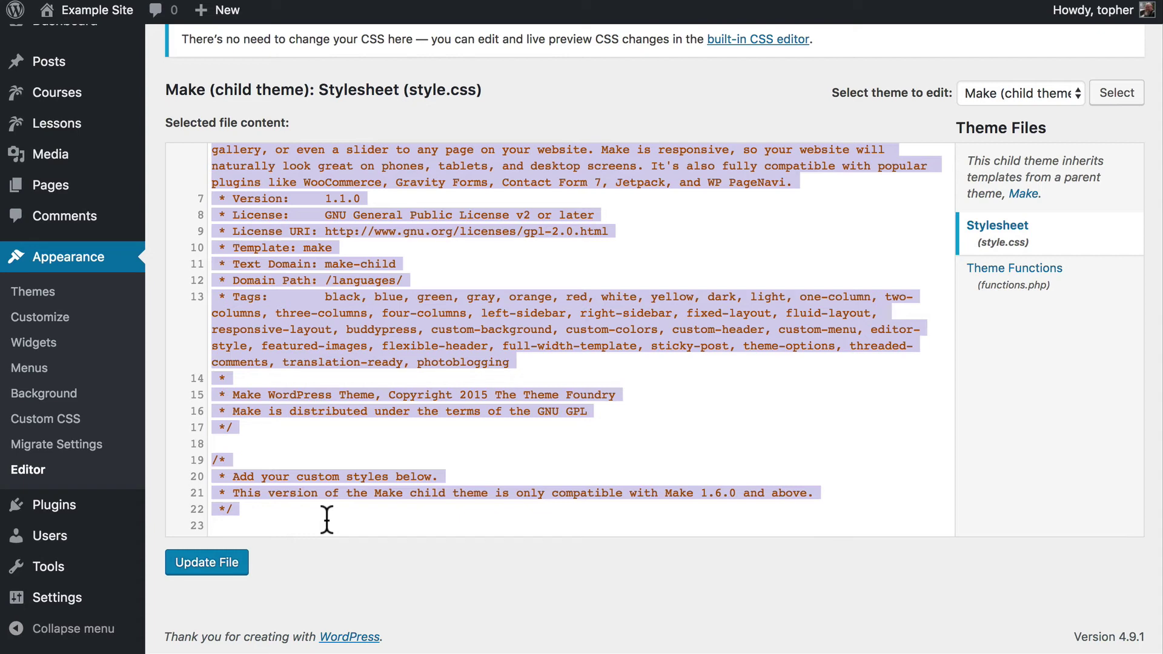
{"action": "key", "text": "BackSpace"}
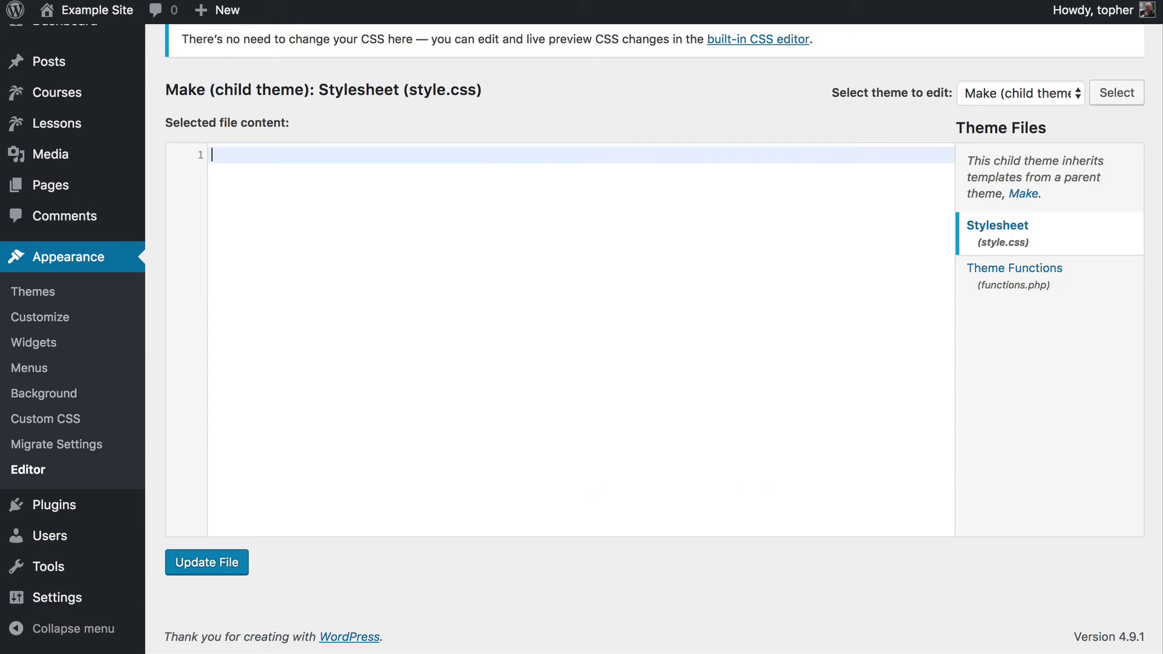
{"action": "key", "text": "ctrl+v"}
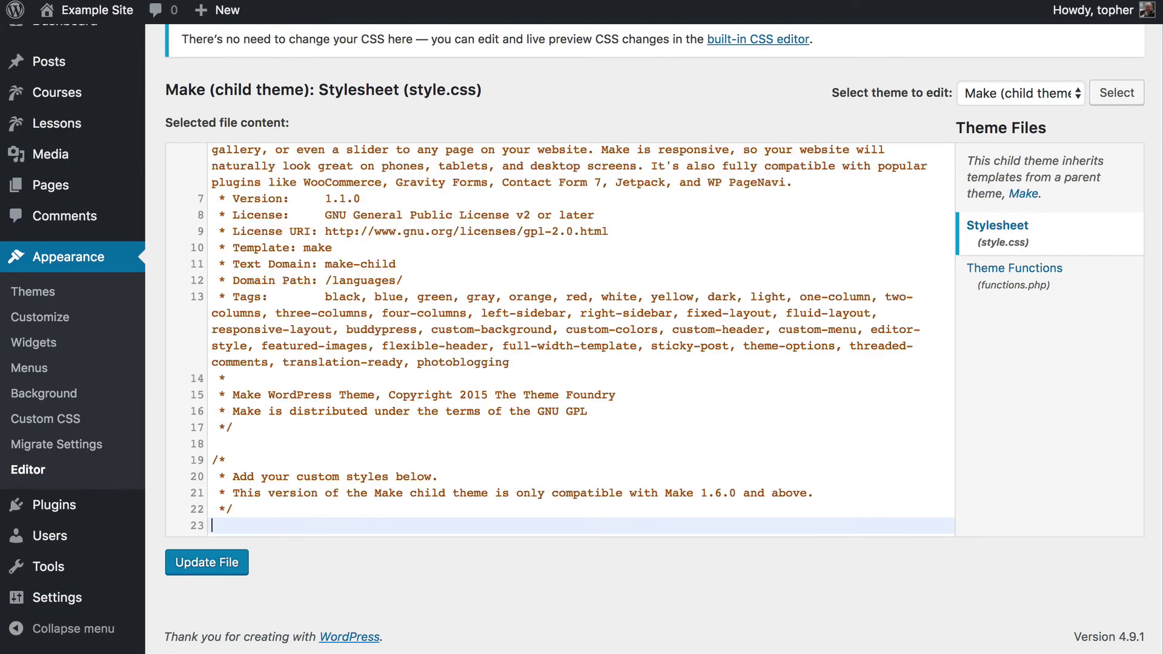
- Append the red (#f00) .site-header-main background rule and save style.css
{"action": "key", "text": "Return"}
{"action": "type", "text": ".site-header-main {     background-color: #f00; }"}
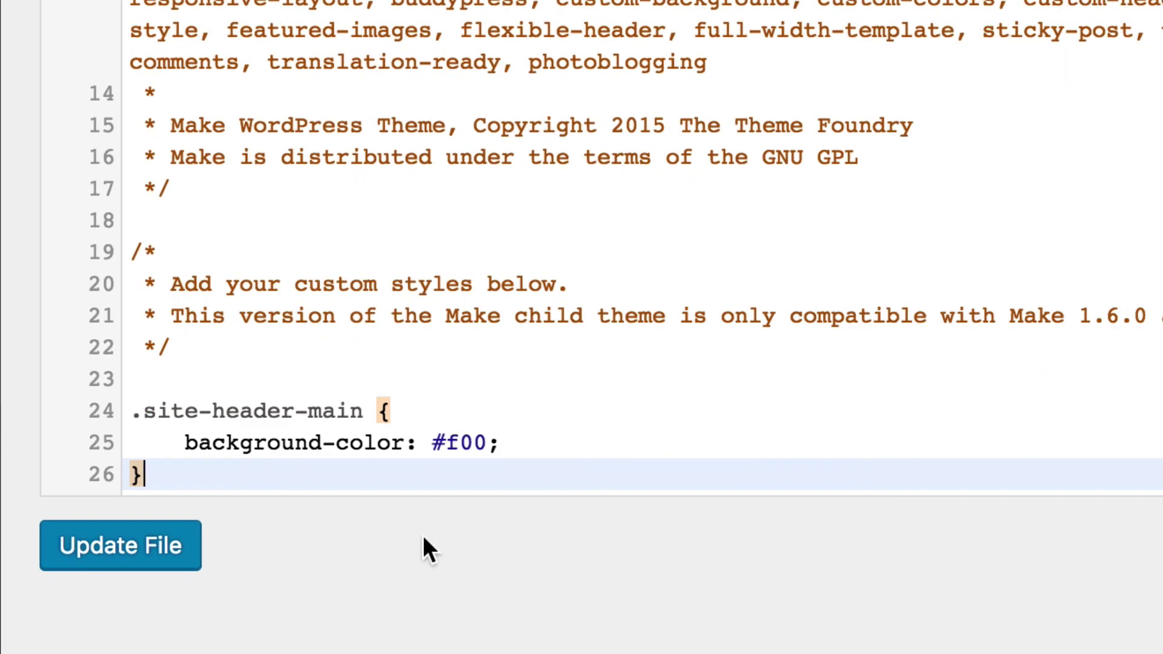
{"action": "left_click", "coordinate": [128, 556]}
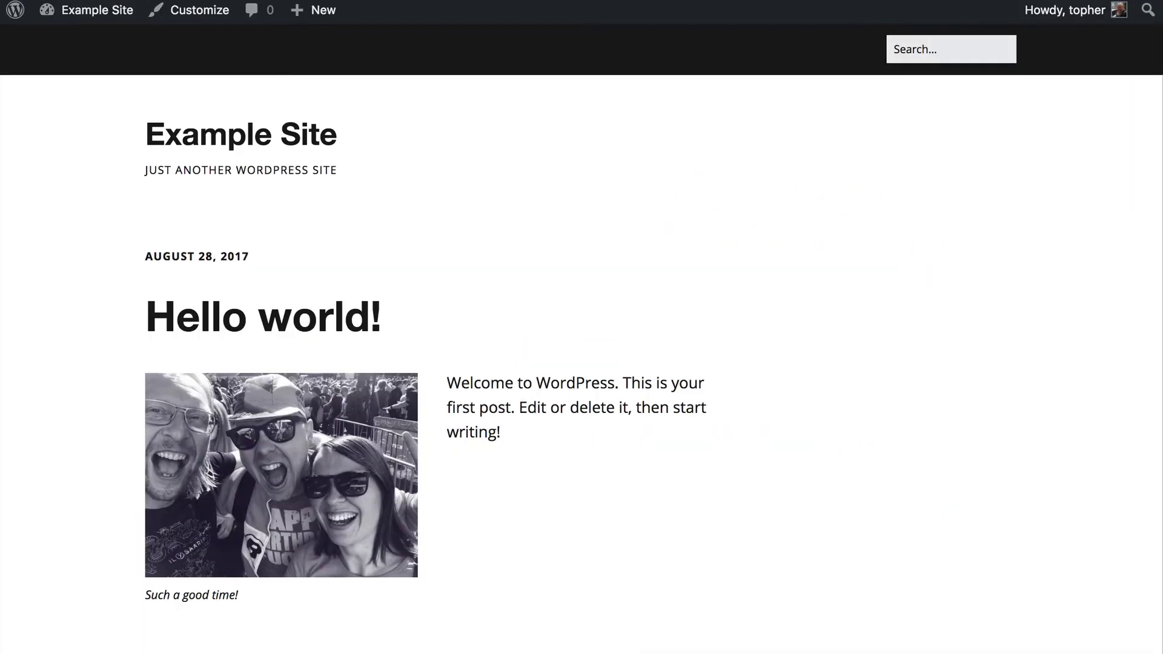
- Reload the front page to see the header turn red from the child stylesheet
{"action": "key", "text": "ctrl+r"}
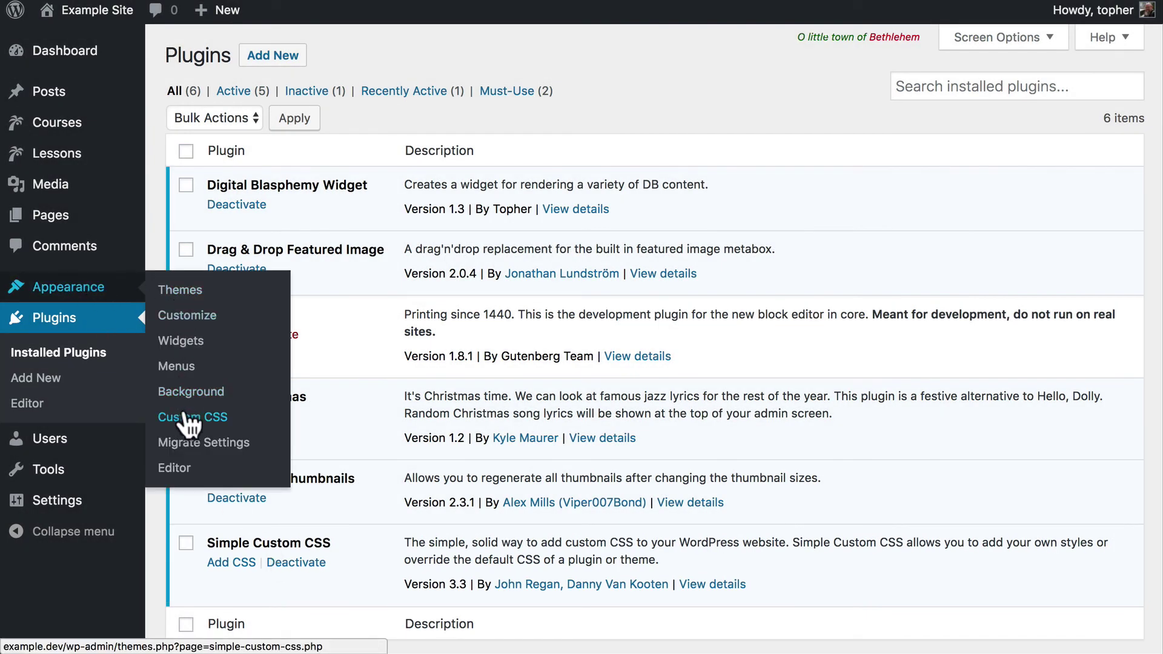
- Open Simple Custom CSS, add blank lines below its comment, and inspect the italic caption
{"action": "left_click", "coordinate": [185, 418]}
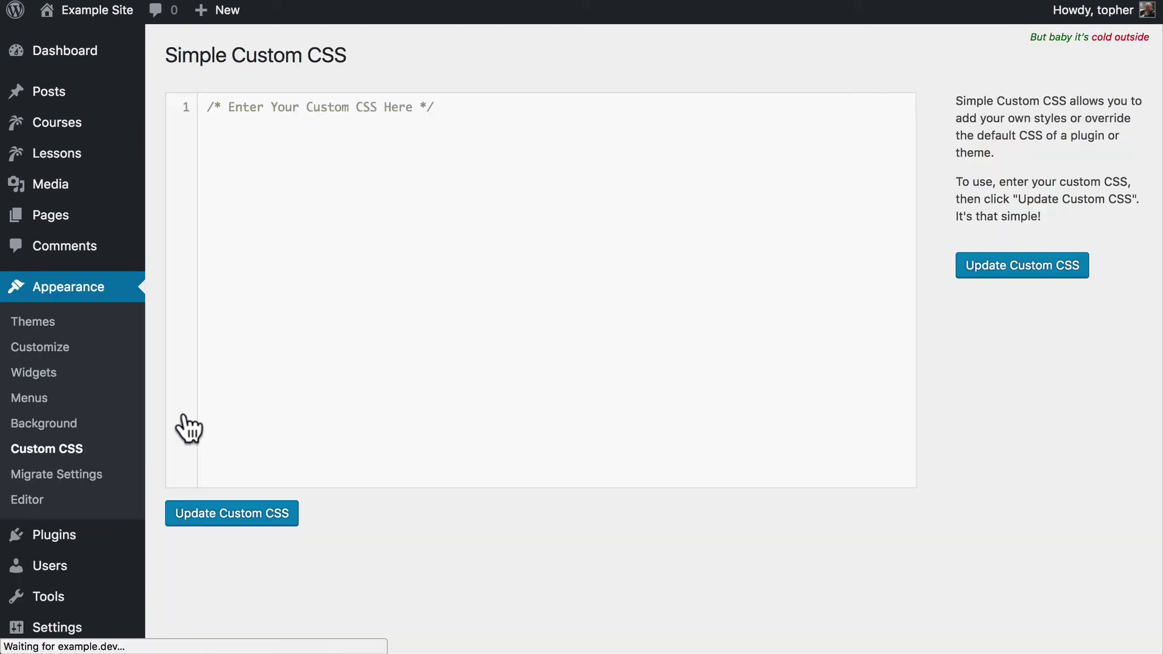
{"action": "left_click", "coordinate": [451, 182]}
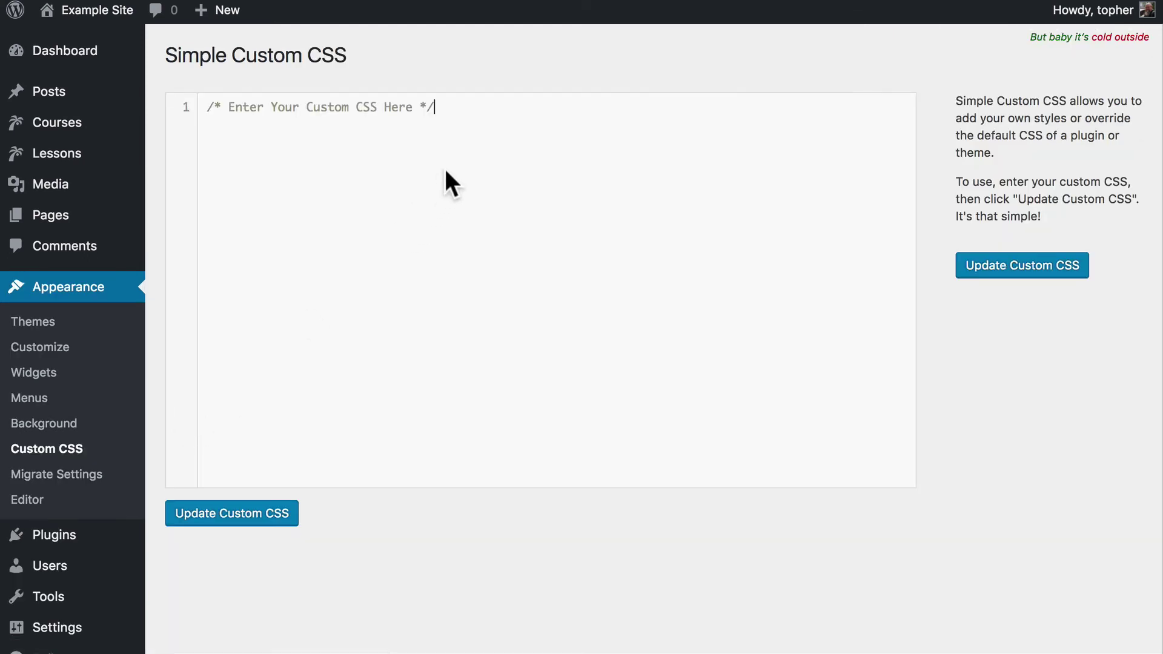
{"action": "key", "text": "Return"}
{"action": "key", "text": "Return"}
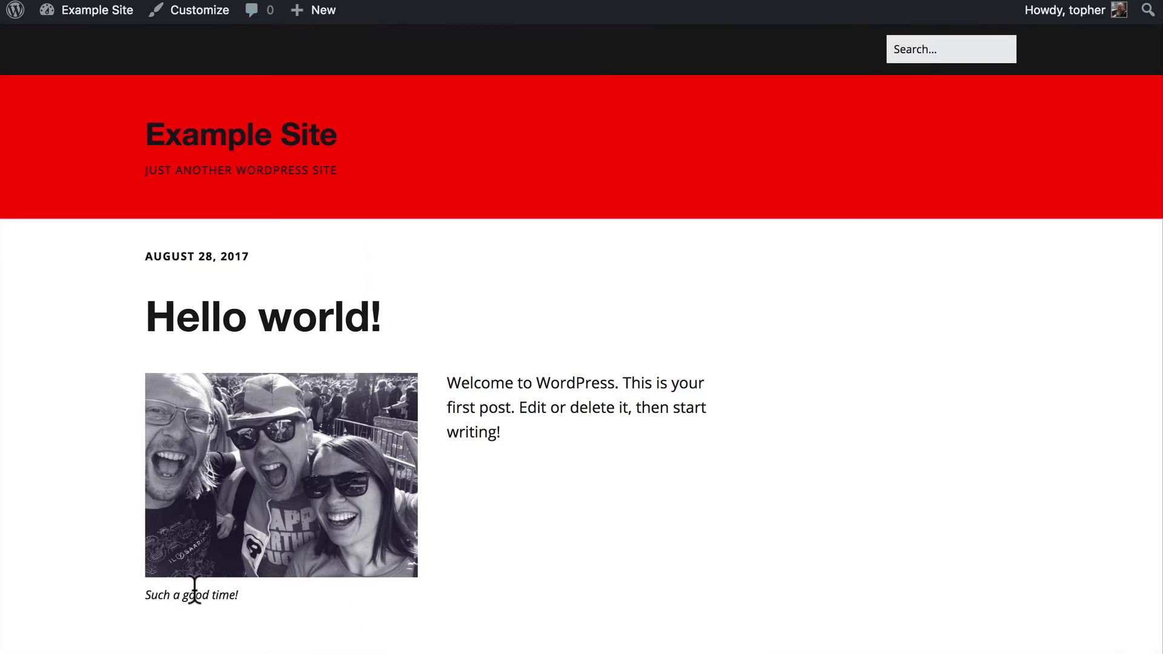
{"action": "right_click", "coordinate": [190, 593]}
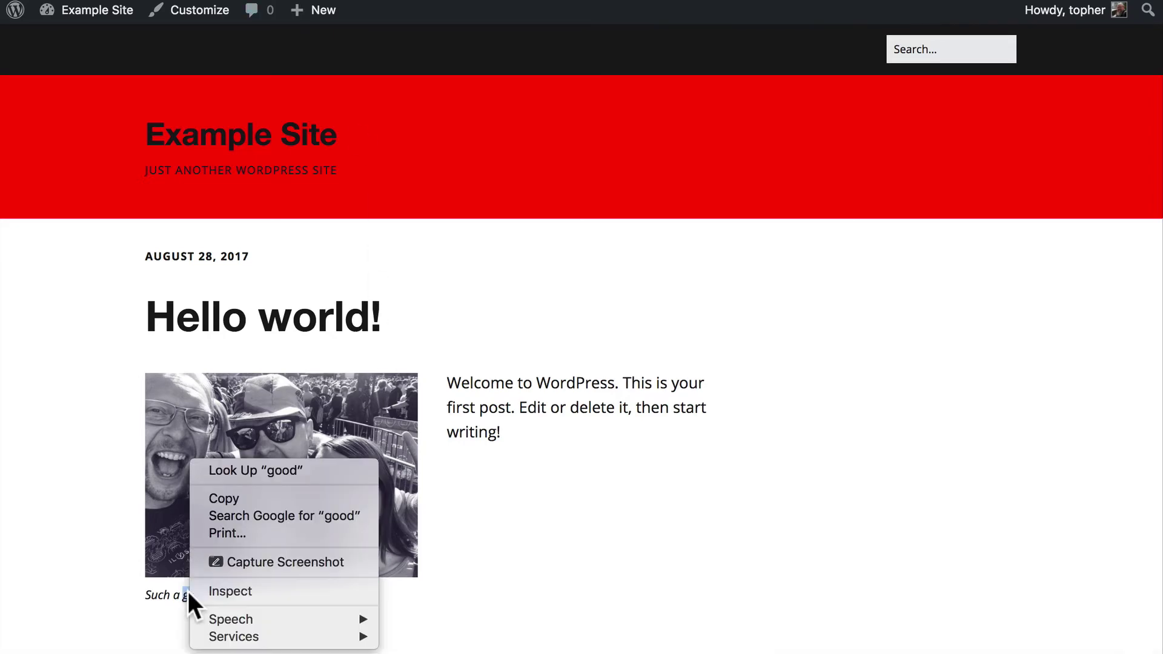
{"action": "left_click", "coordinate": [207, 593]}
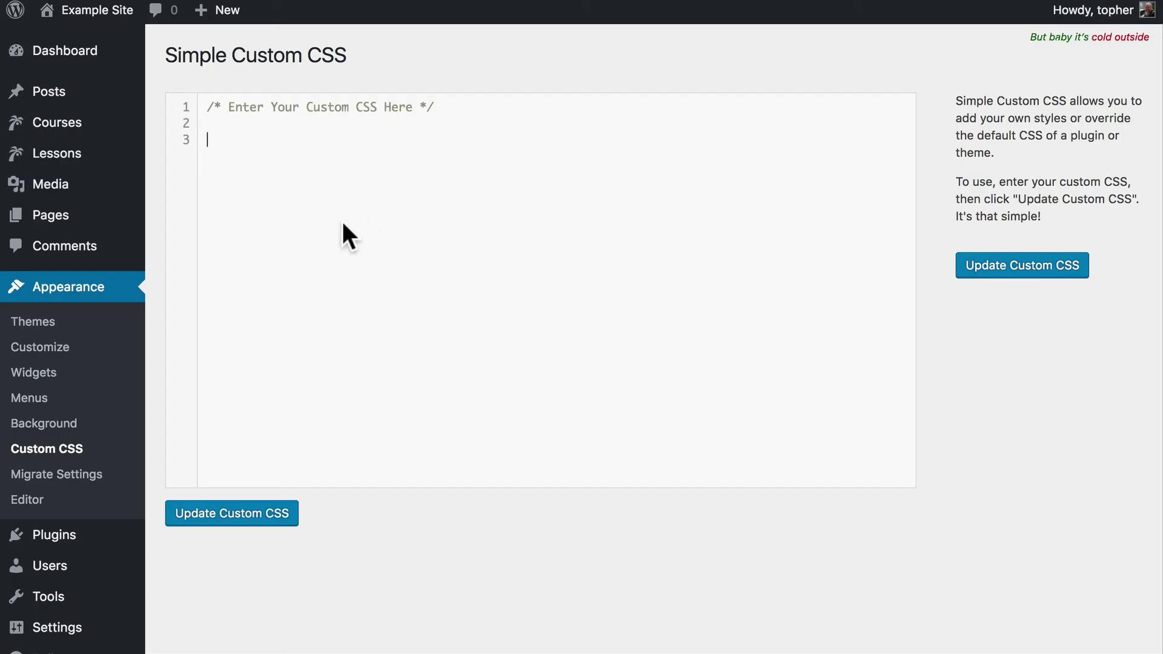
- Save the Simple Custom CSS rule .wp-caption-text { font-style: normal; } and view the site
{"action": "type", "text": ".wp-caption-text "}
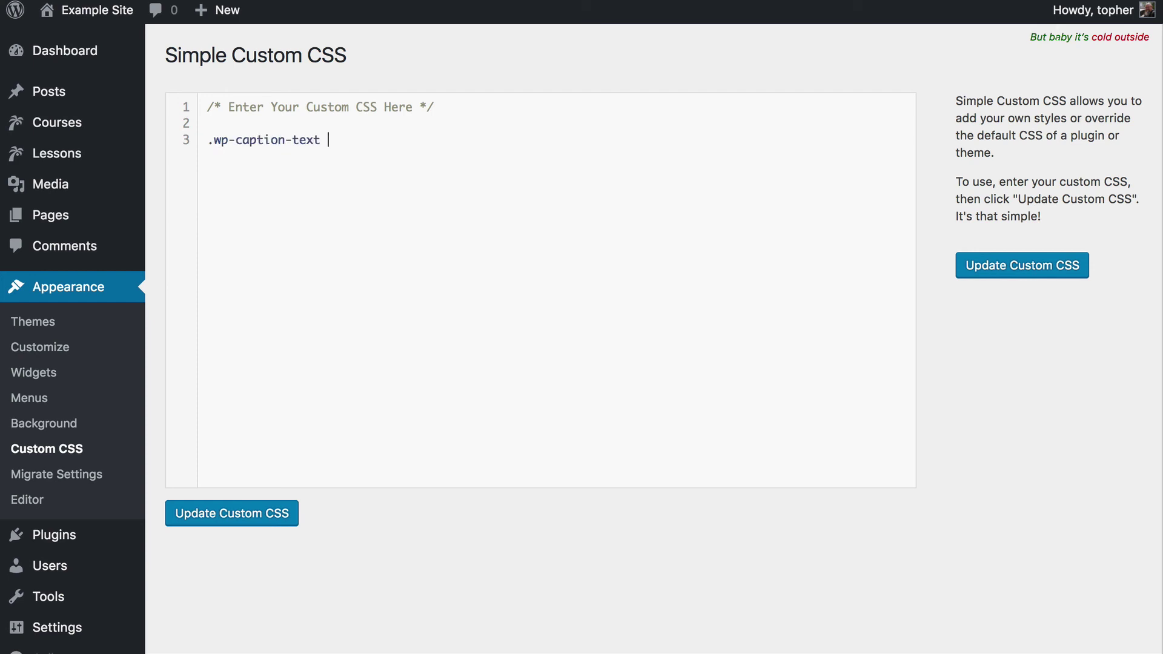
{"action": "type", "text": "{"}
{"action": "key", "text": "Return"}
{"action": "type", "text": "font-style: normal;"}
{"action": "left_click", "coordinate": [245, 513]}
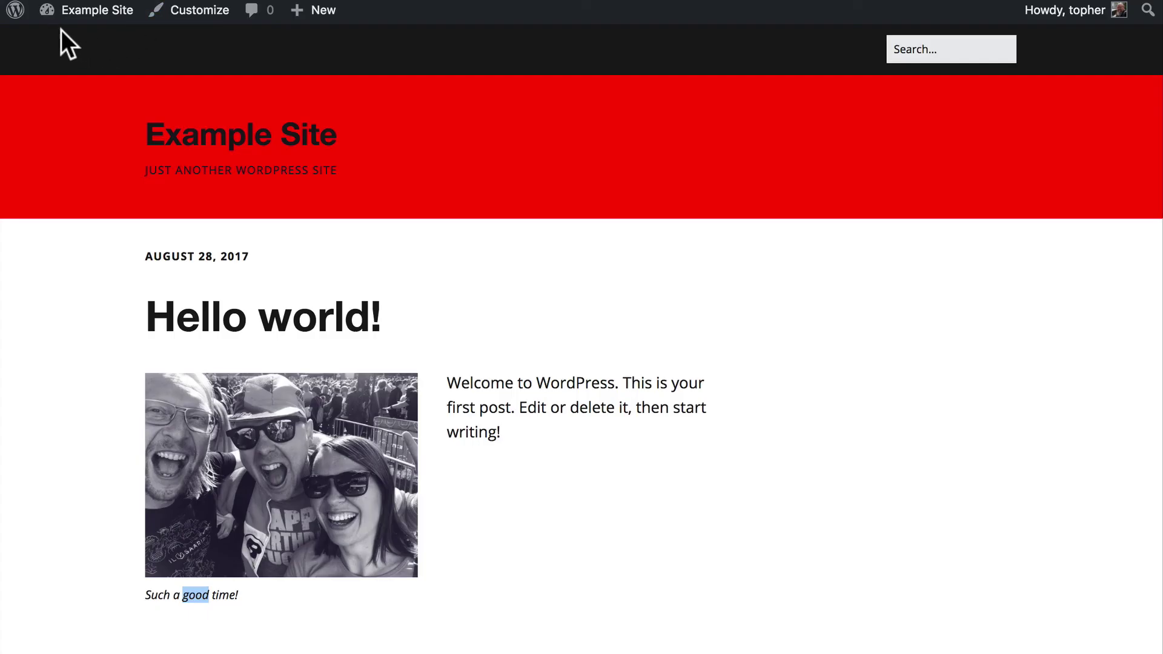
{"action": "left_click", "coordinate": [70, 5]}
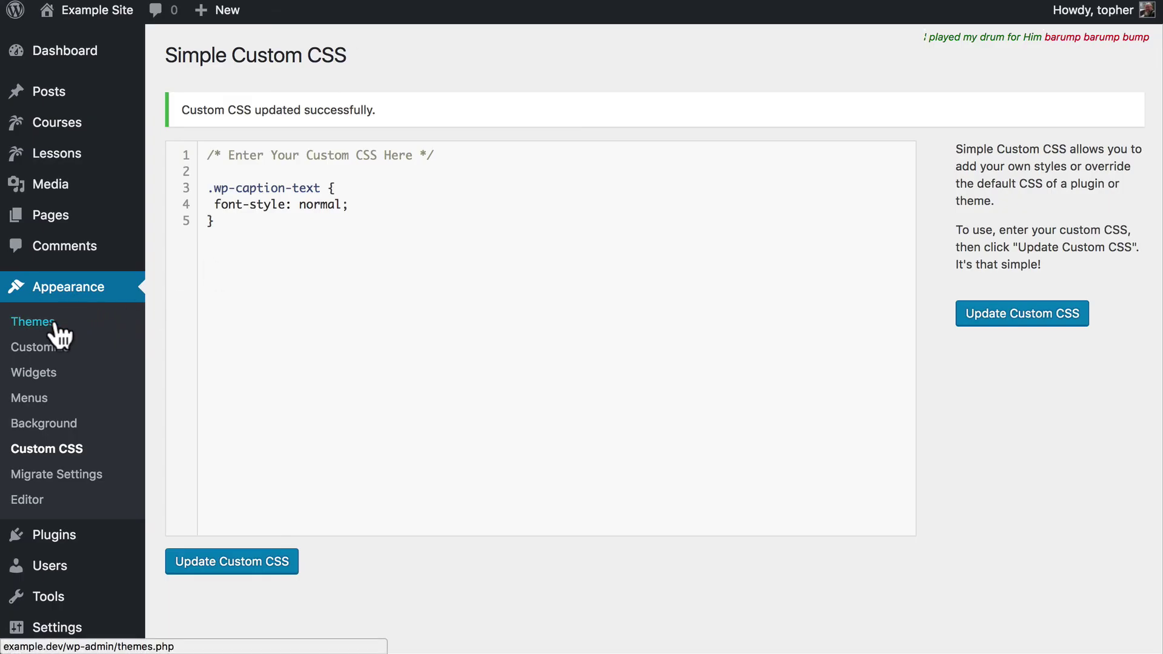
- Activate the Twenty Fifteen theme from the Themes list and visit the site
{"action": "left_click", "coordinate": [54, 325]}
{"action": "left_click", "coordinate": [987, 312]}
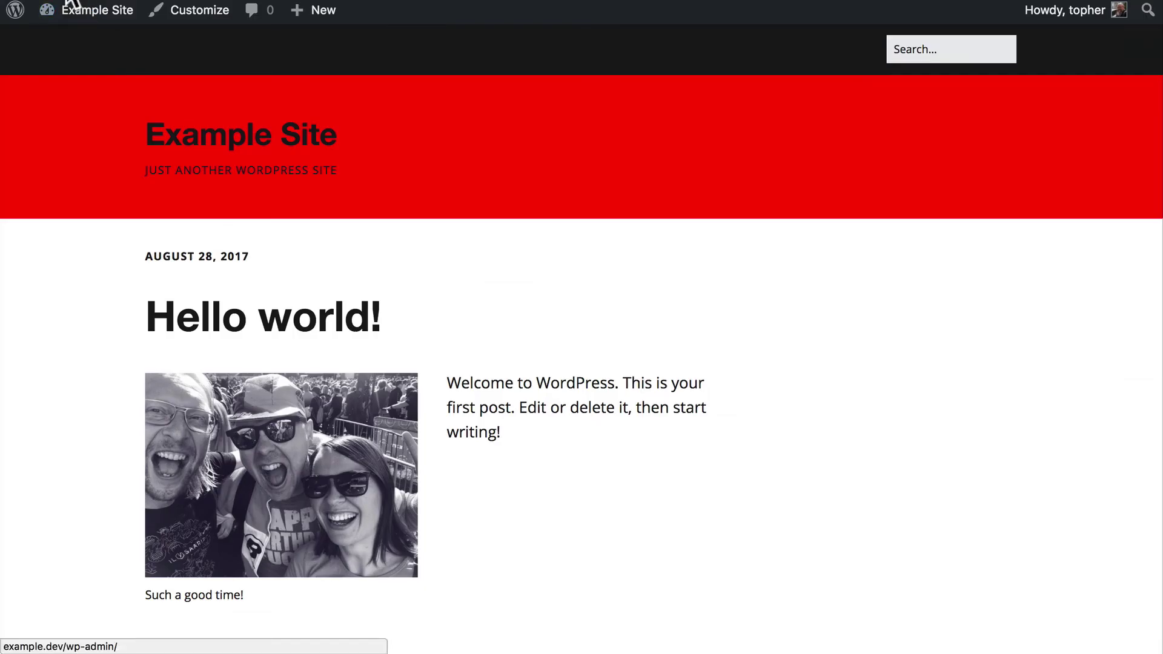
{"action": "left_click", "coordinate": [115, 0]}
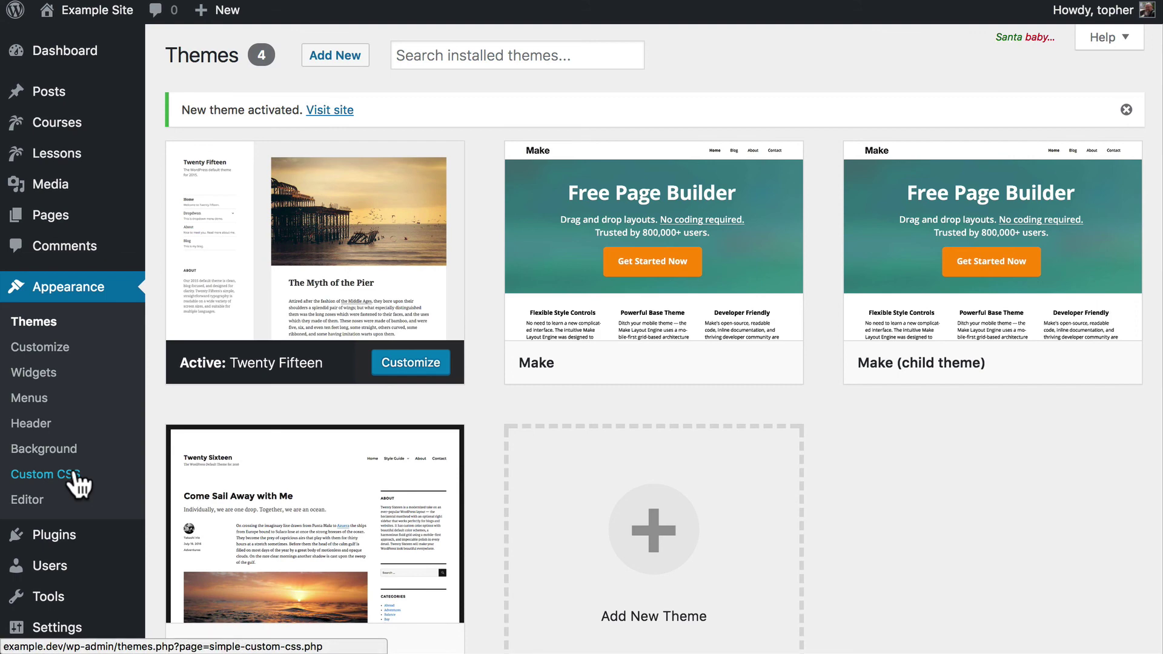
- Reopen the Simple Custom CSS editor showing the .wp-caption-text normal font-style rule
{"action": "left_click", "coordinate": [73, 473]}
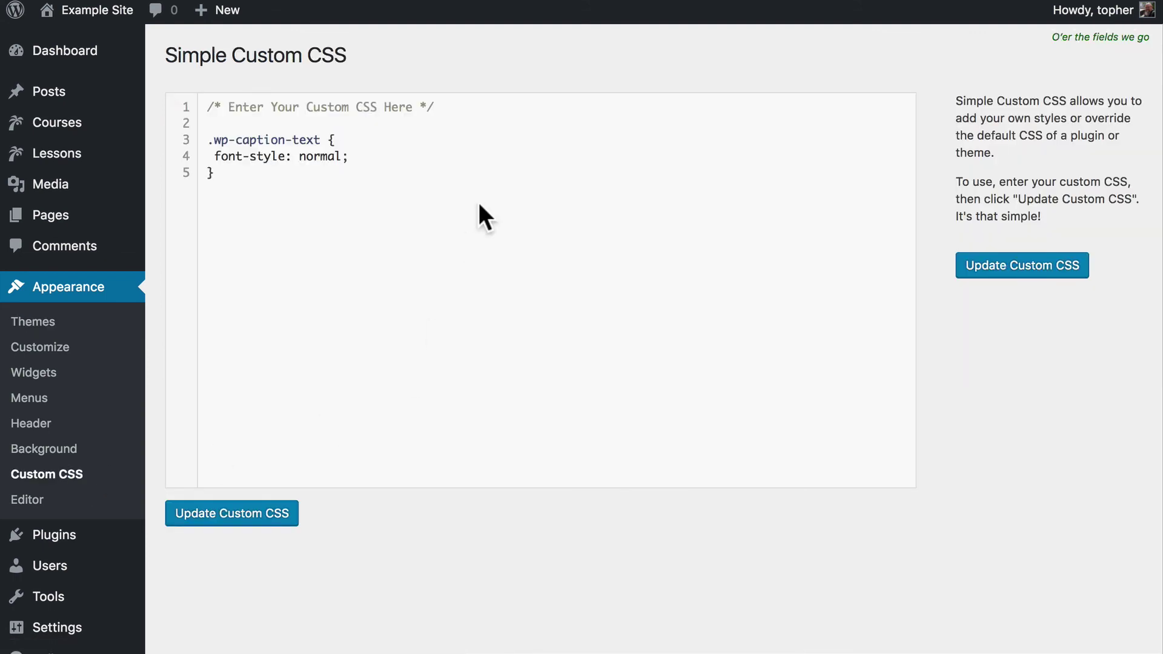